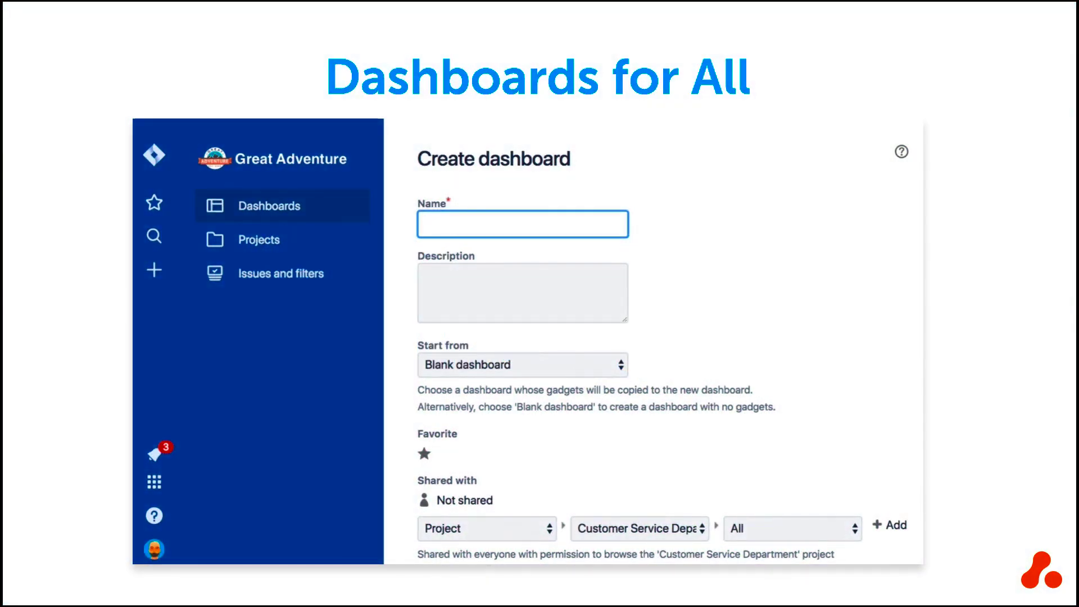
Step: Start a new dashboard via Create dashboard in the System dashboard's ••• menu
type("My Dashboard")
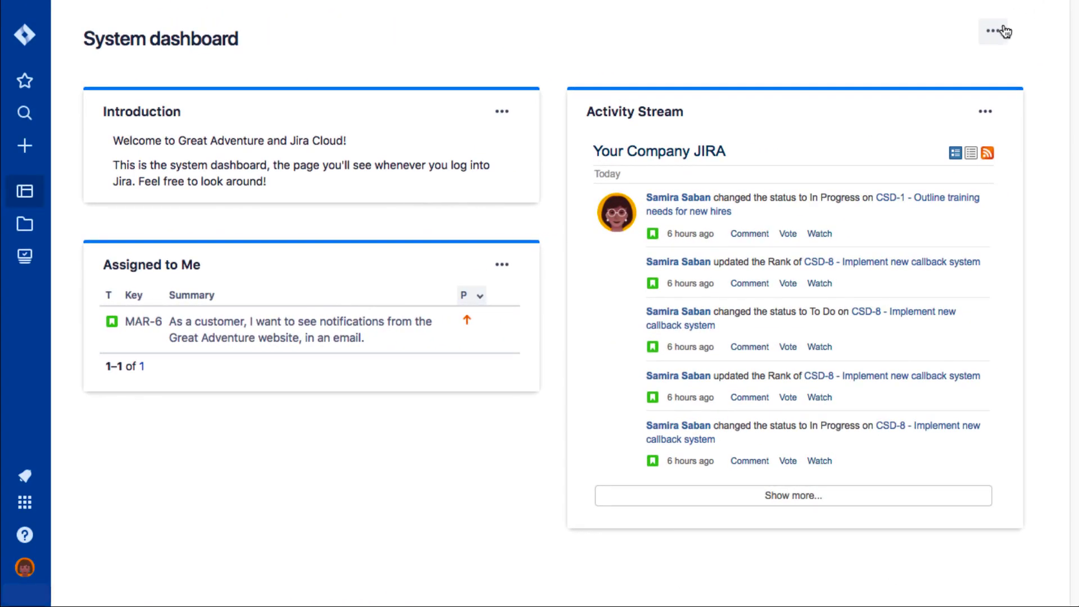
left_click(984, 40)
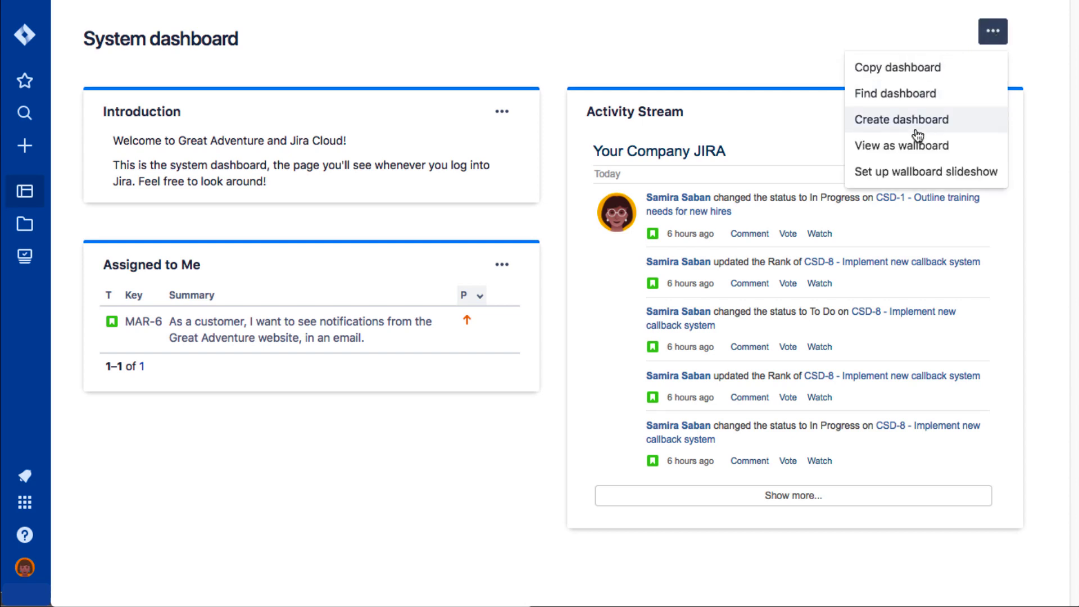
left_click(913, 131)
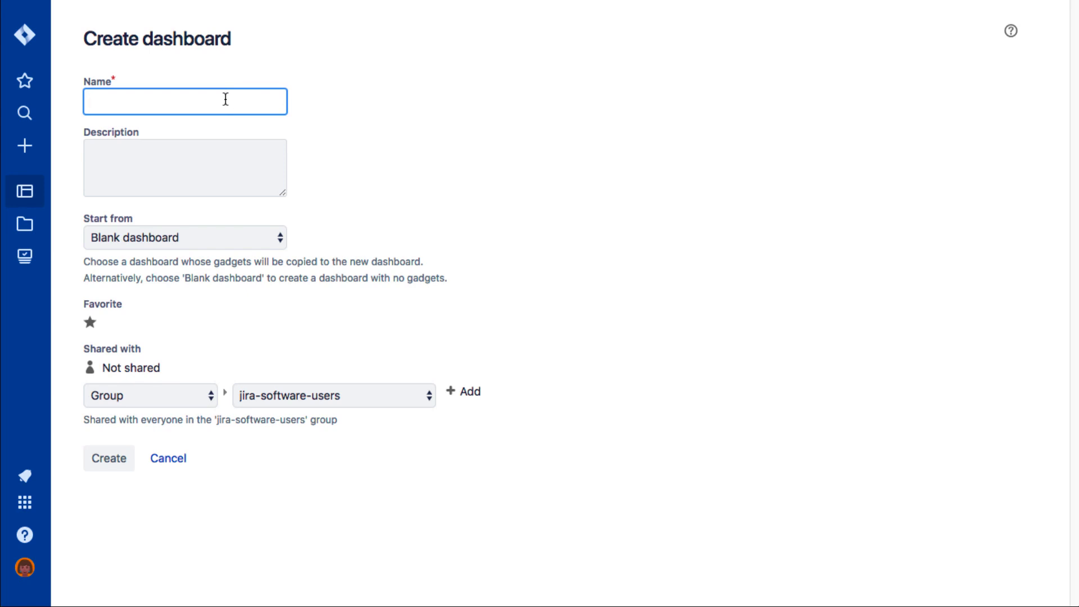
Step: Enter the name 'Customer Service Metrics' and a description of customer service department progress and statistics
type("Customer Service Metrics")
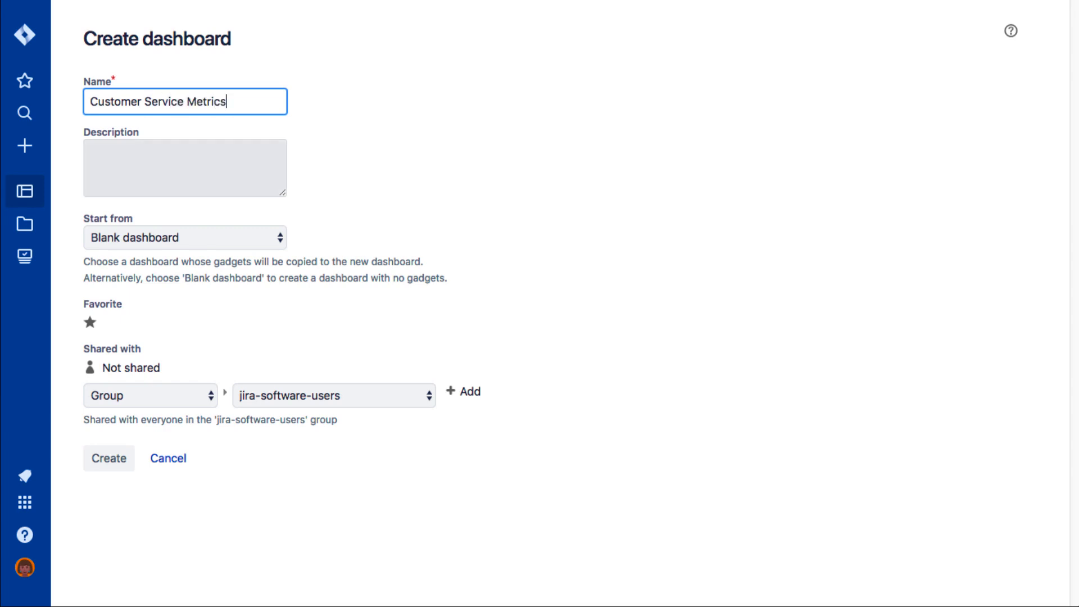
left_click(90, 152)
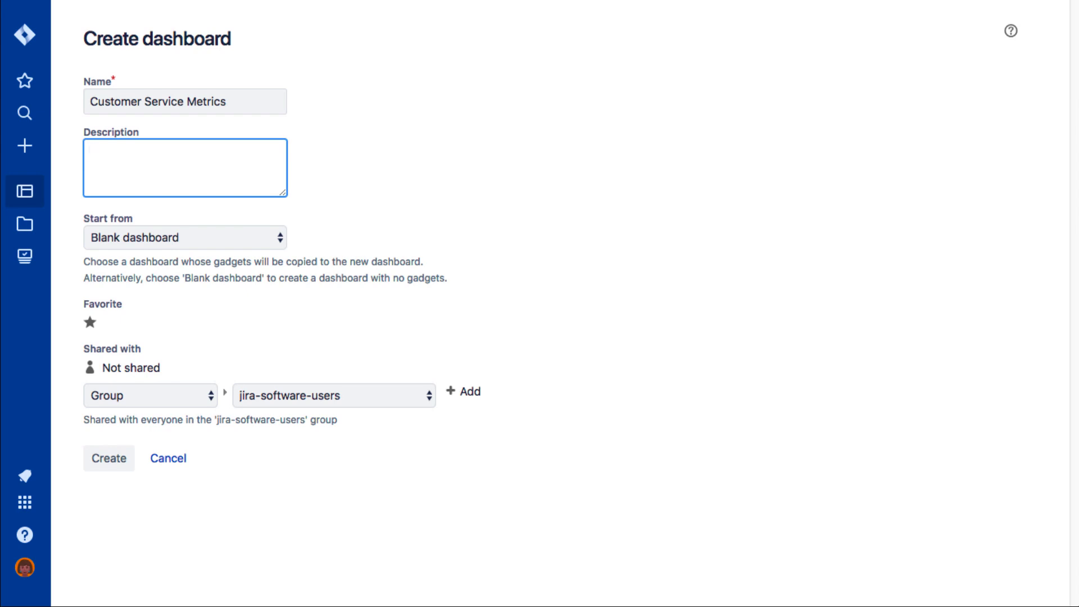
type("This dashboard ")
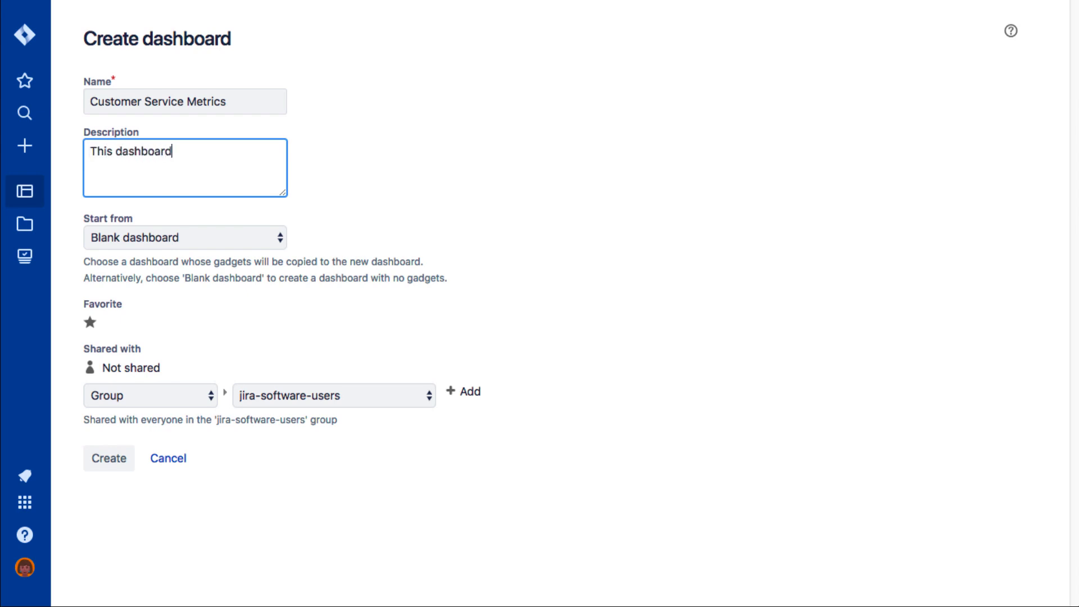
type("includes progress a")
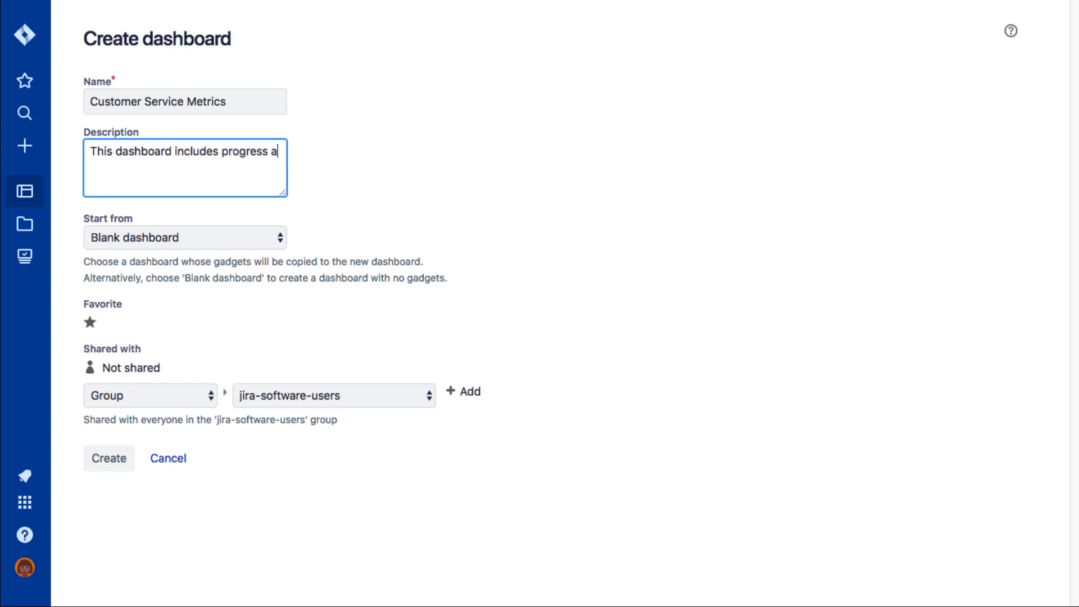
type("nd current statistics from the")
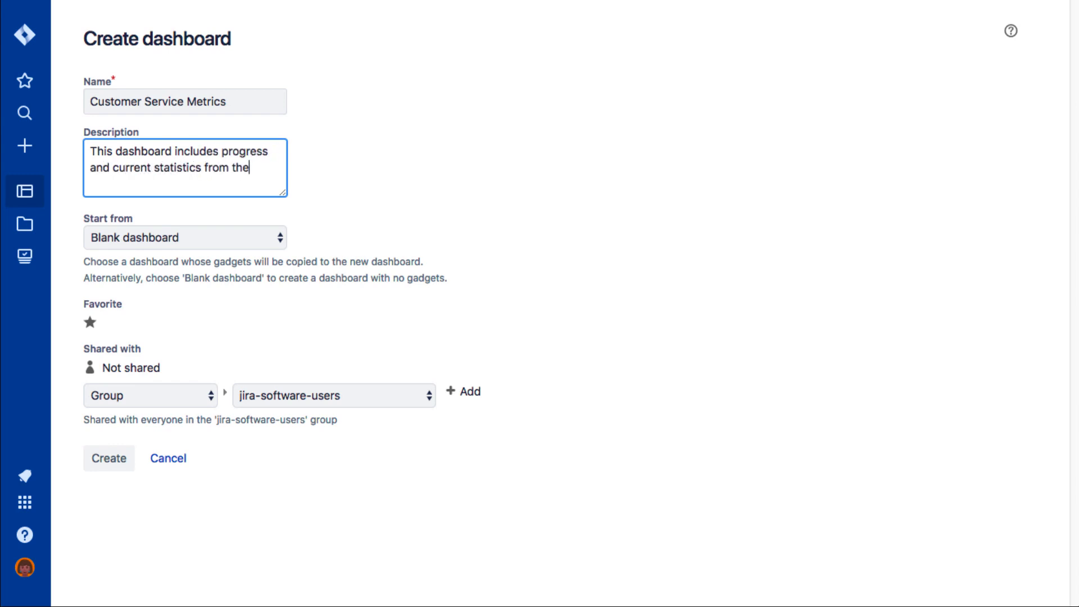
type(" customer service department.")
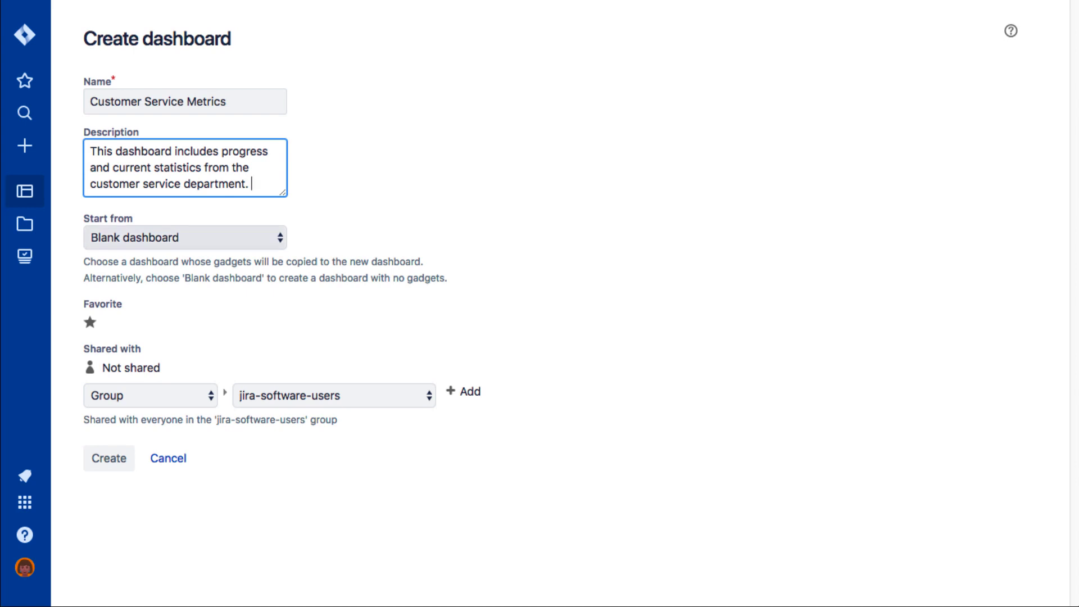
left_click(234, 239)
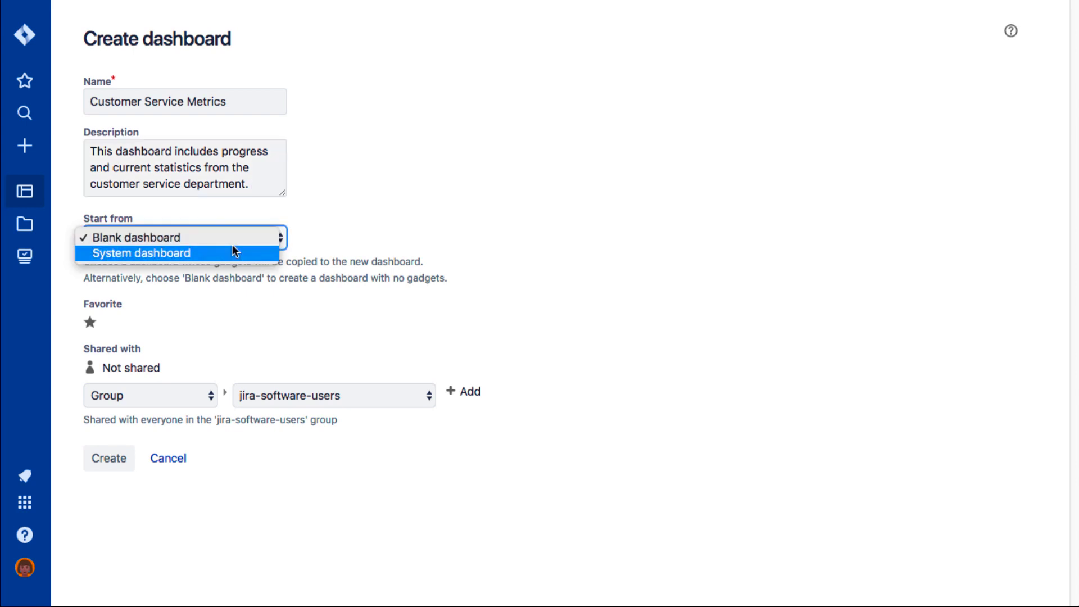
left_click(198, 237)
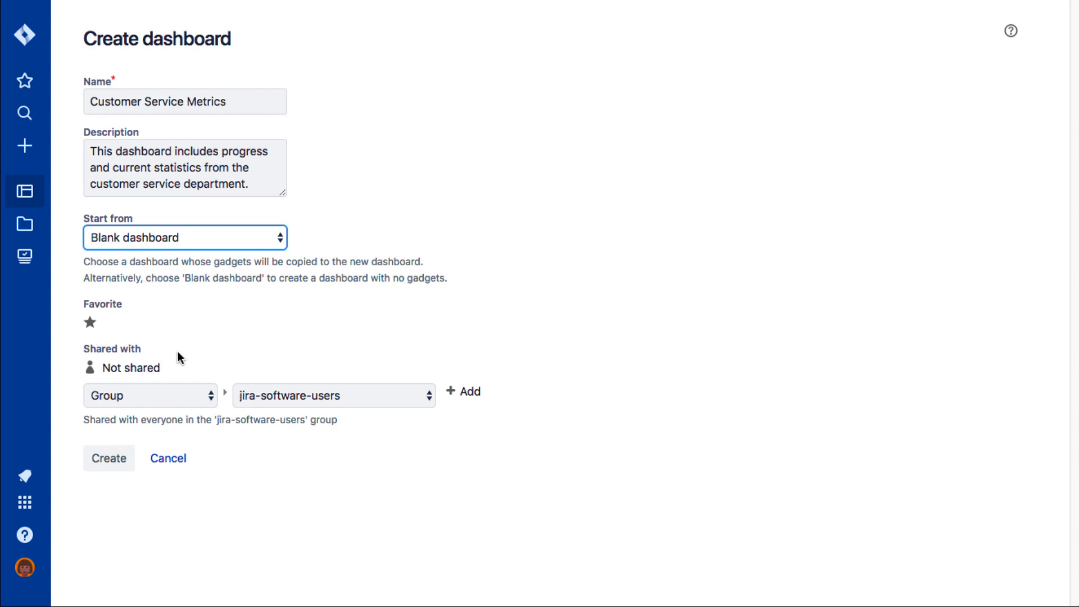
Step: Switch the dashboard's Shared with audience from a group to a project
left_click(171, 393)
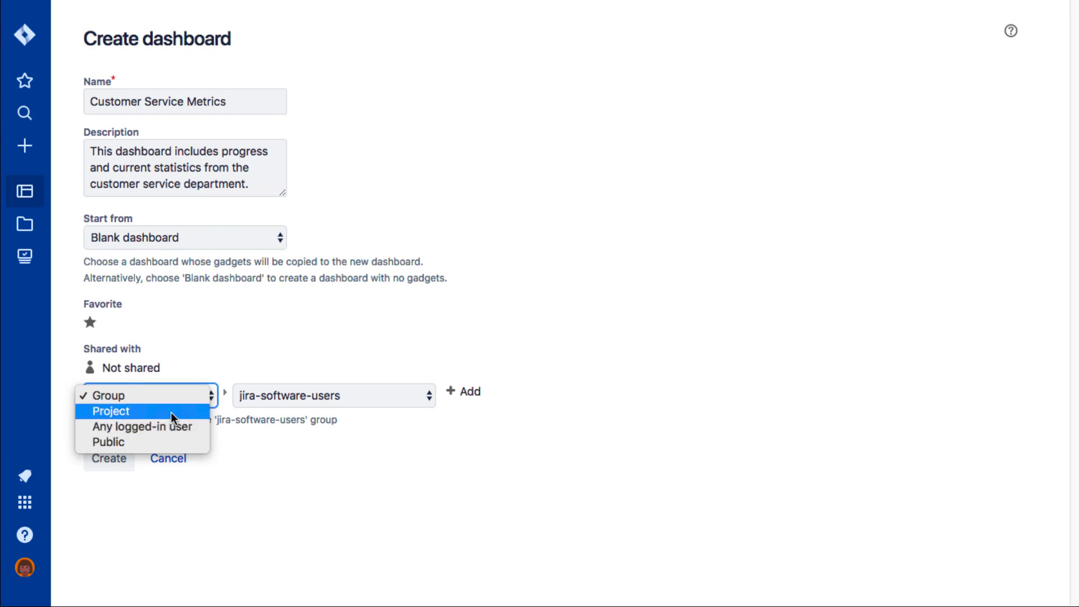
left_click(219, 373)
left_click(190, 395)
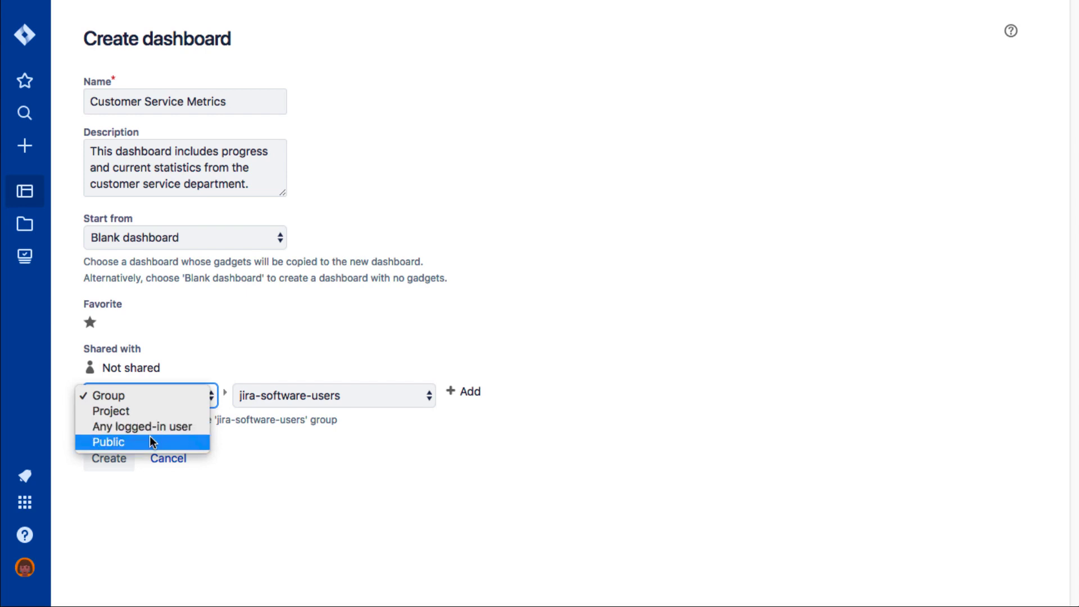
left_click(342, 338)
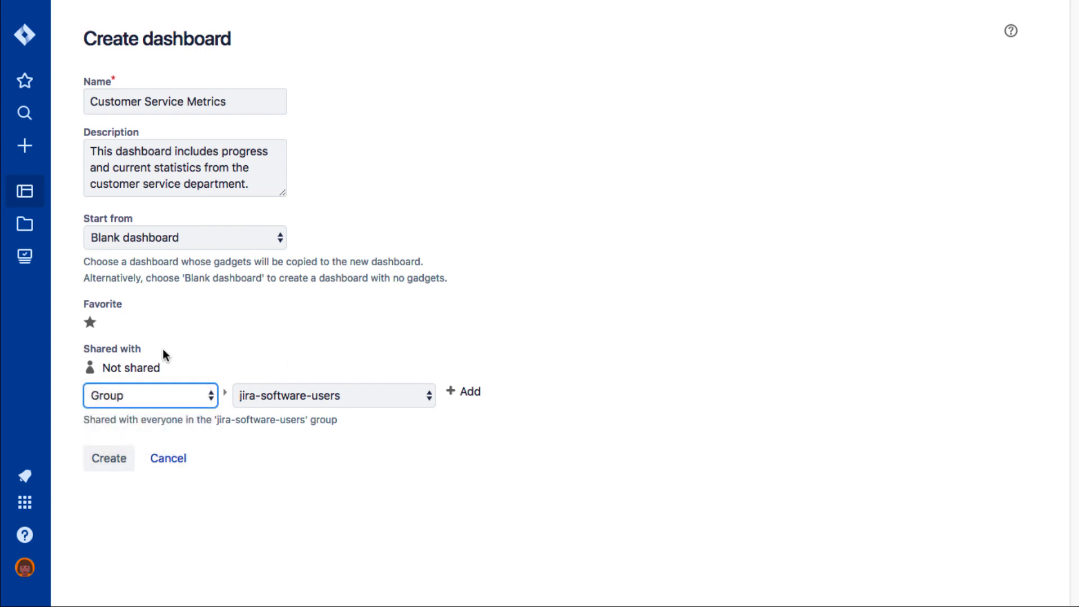
left_click(159, 394)
left_click(160, 396)
left_click(155, 395)
left_click(137, 411)
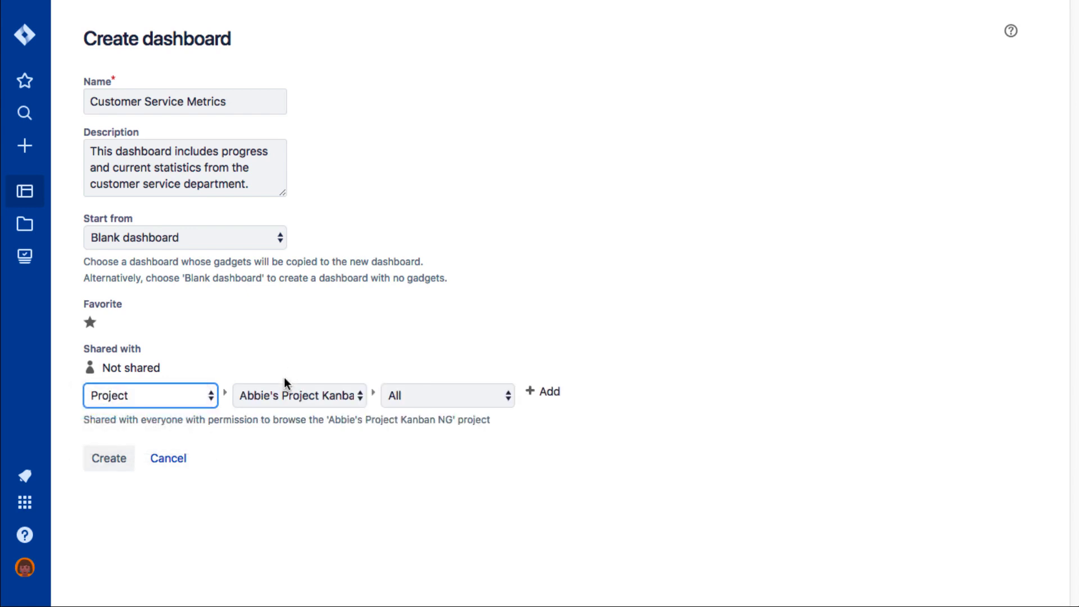
Step: Add a share for the Customer Service Department project with All roles, and create the dashboard
left_click(295, 397)
left_click(747, 345)
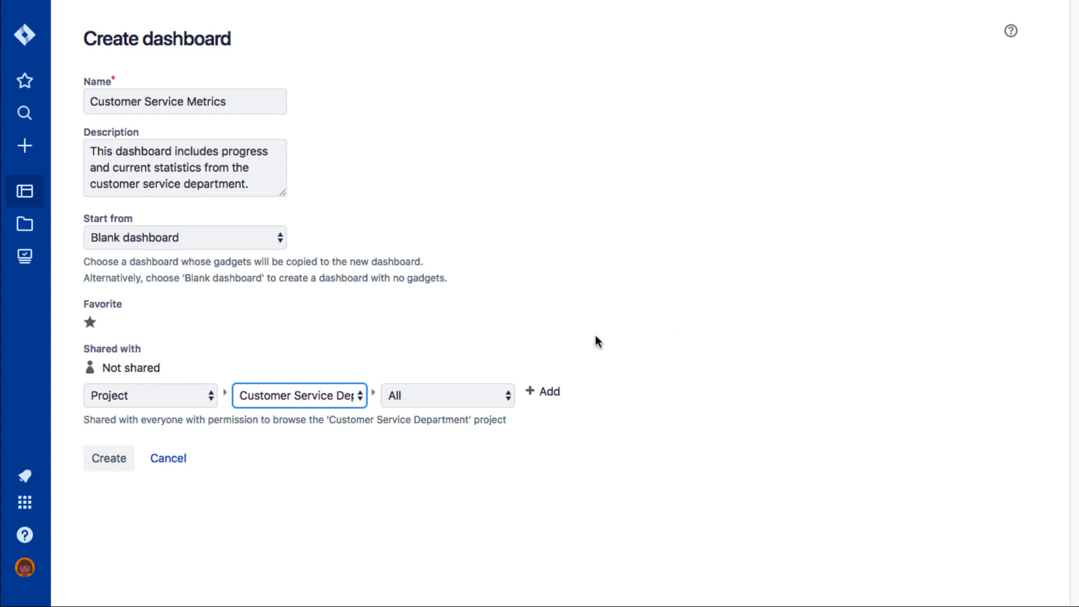
left_click(472, 393)
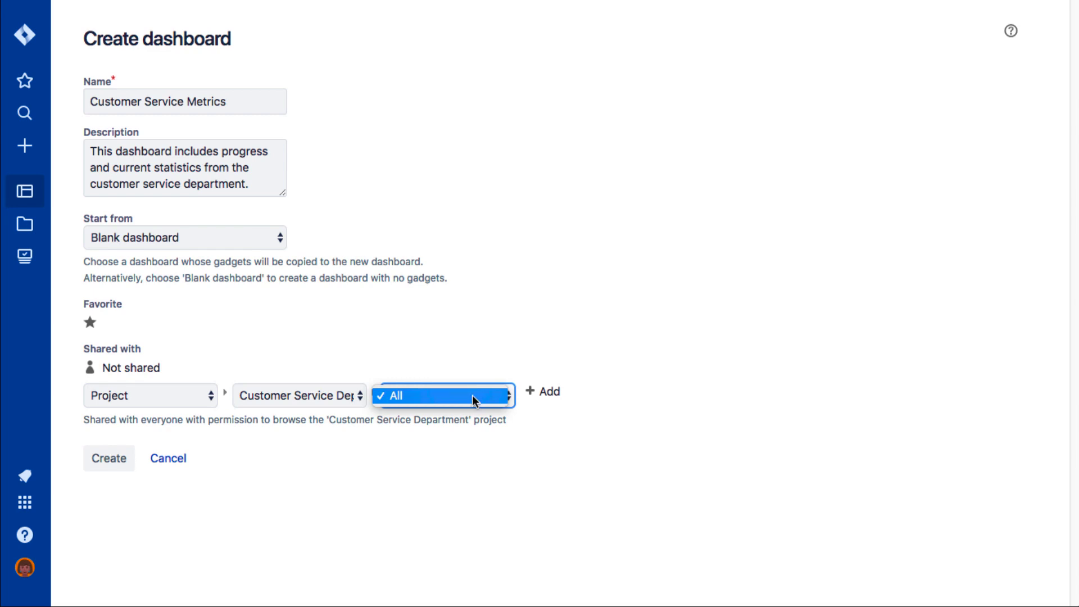
left_click(472, 396)
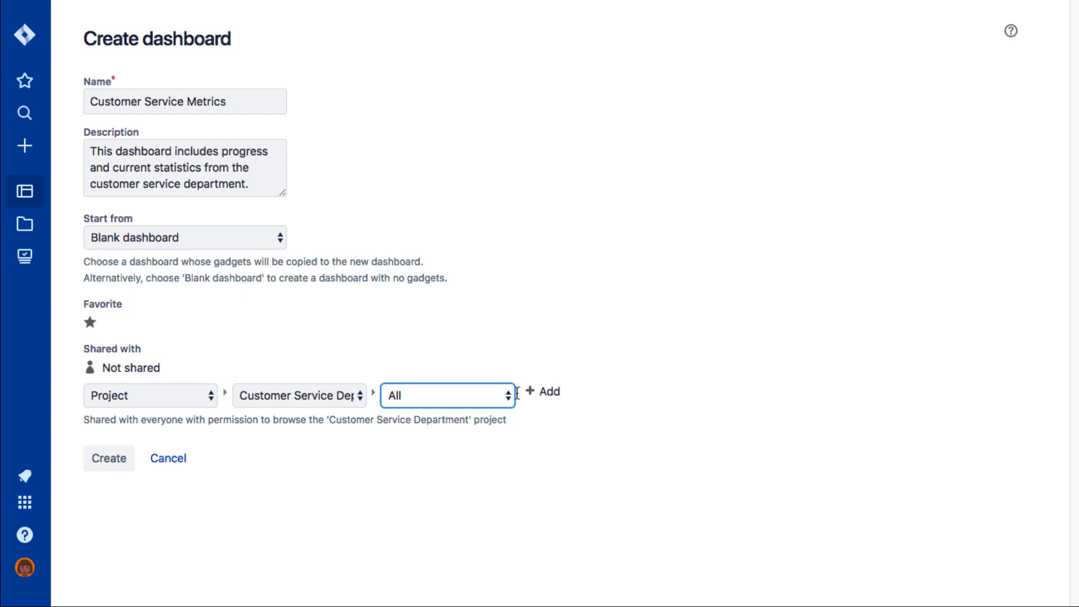
left_click(540, 396)
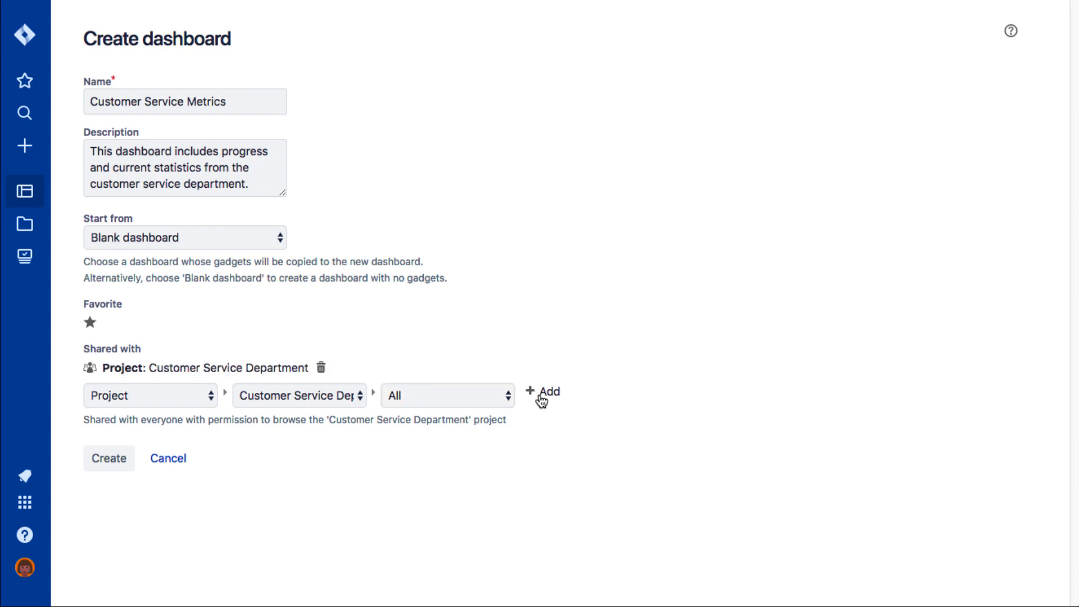
left_click(119, 462)
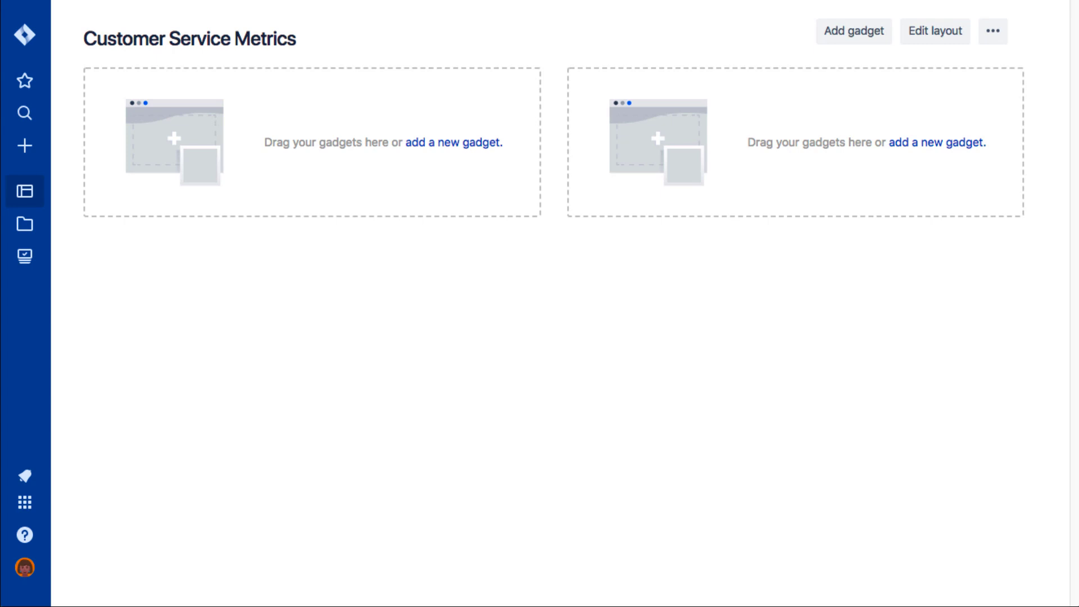
Step: Open the Add a gadget dialog from the empty dashboard's 'add a new gadget.' link
left_click(439, 144)
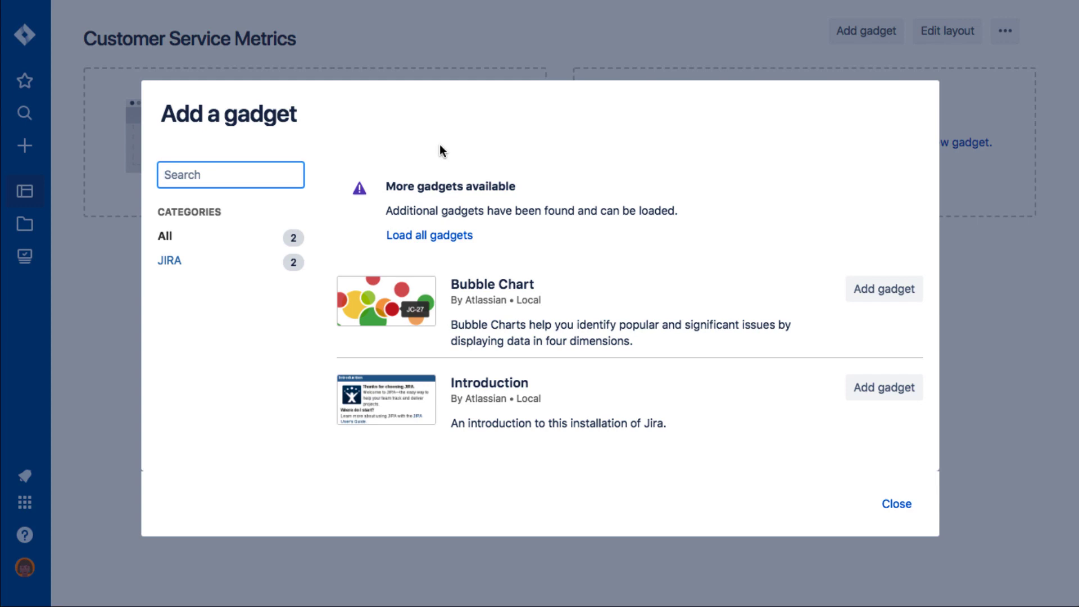
Step: Load all 33 gadgets, browse the list, and return to Activity Stream at the top
left_click(437, 235)
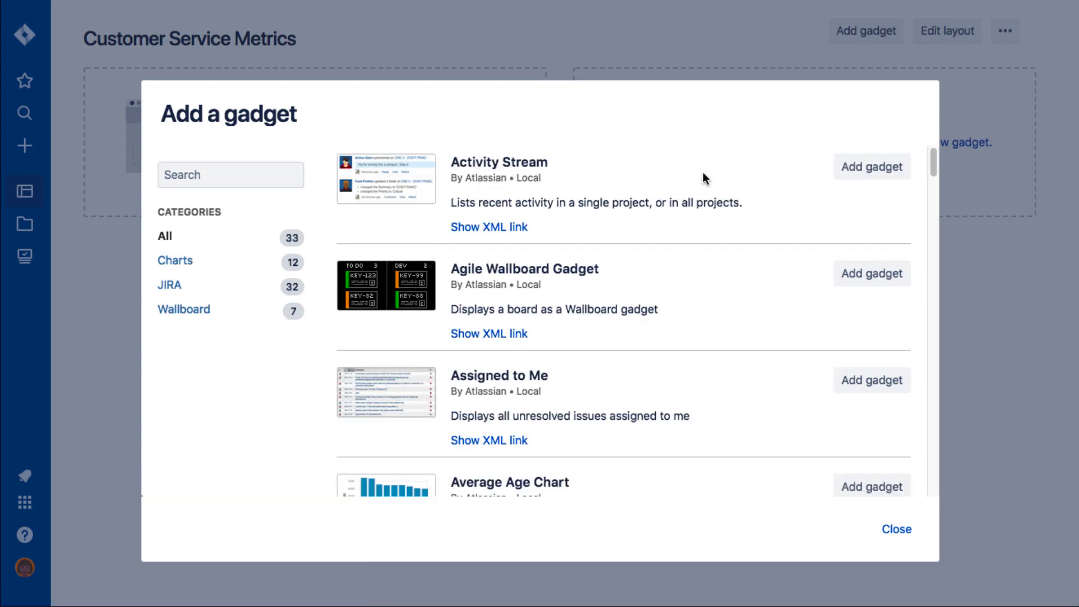
scroll(714, 175, "down", 8)
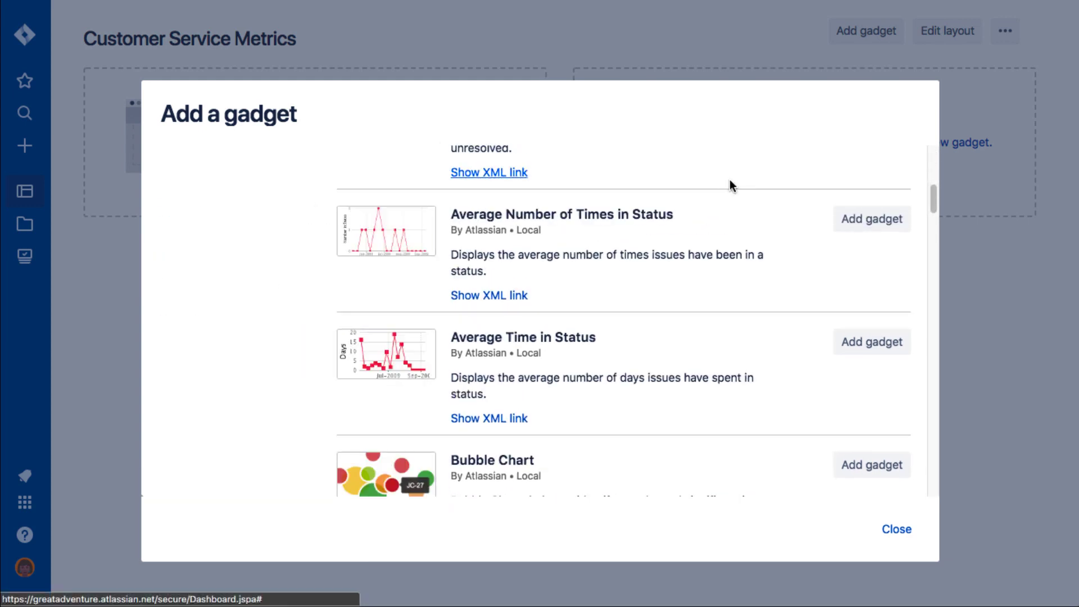
scroll(720, 191, "down", 5)
scroll(719, 193, "down", 5)
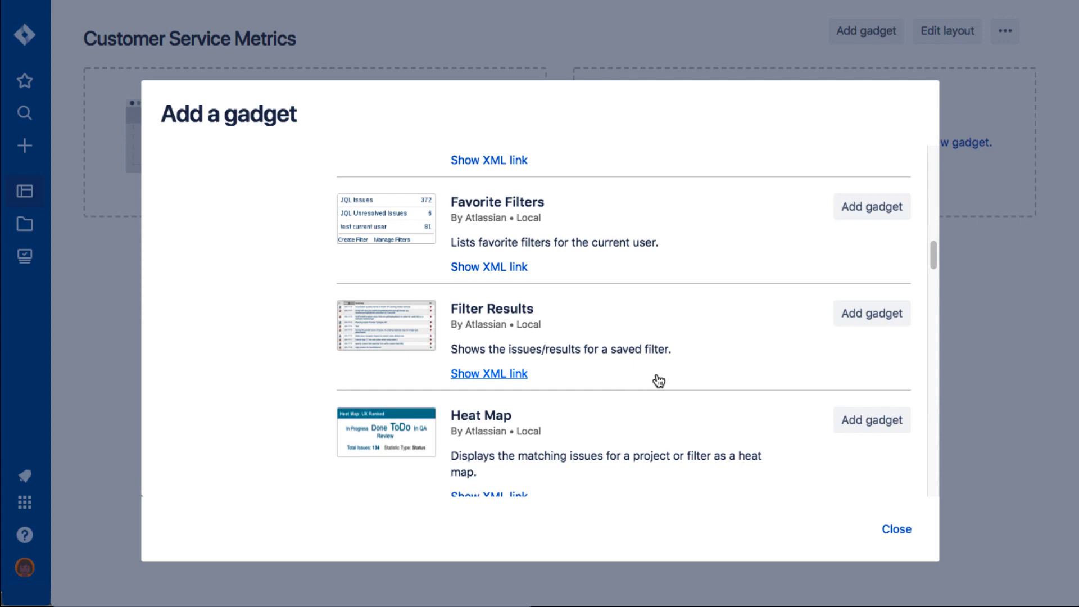
left_click_drag(931, 253, 940, 153)
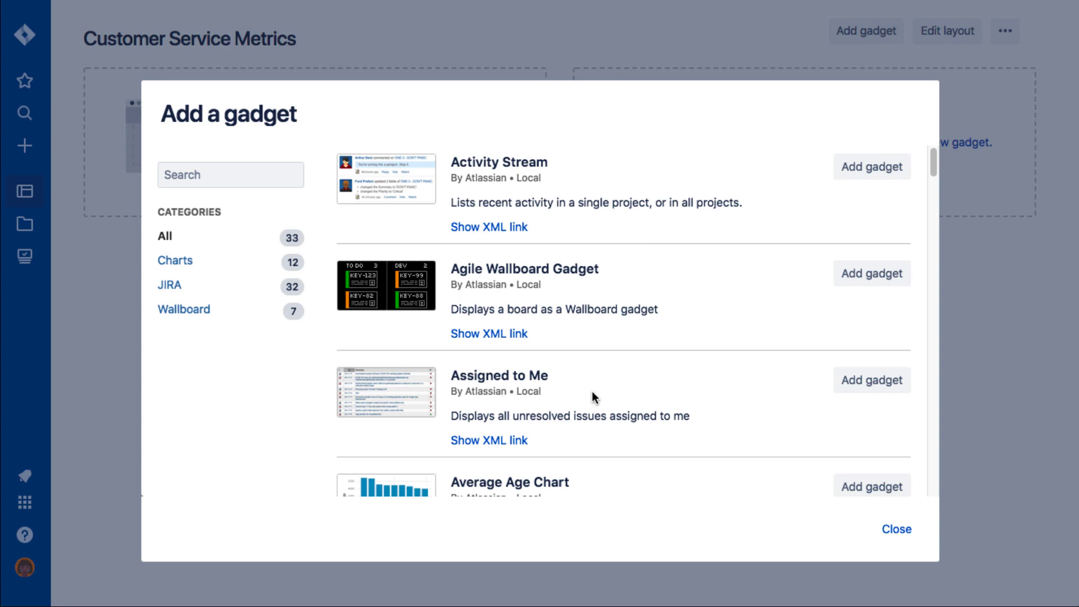
Step: Add the Activity Stream gadget and close the gadget catalogue
scroll(591, 391, "down", 3)
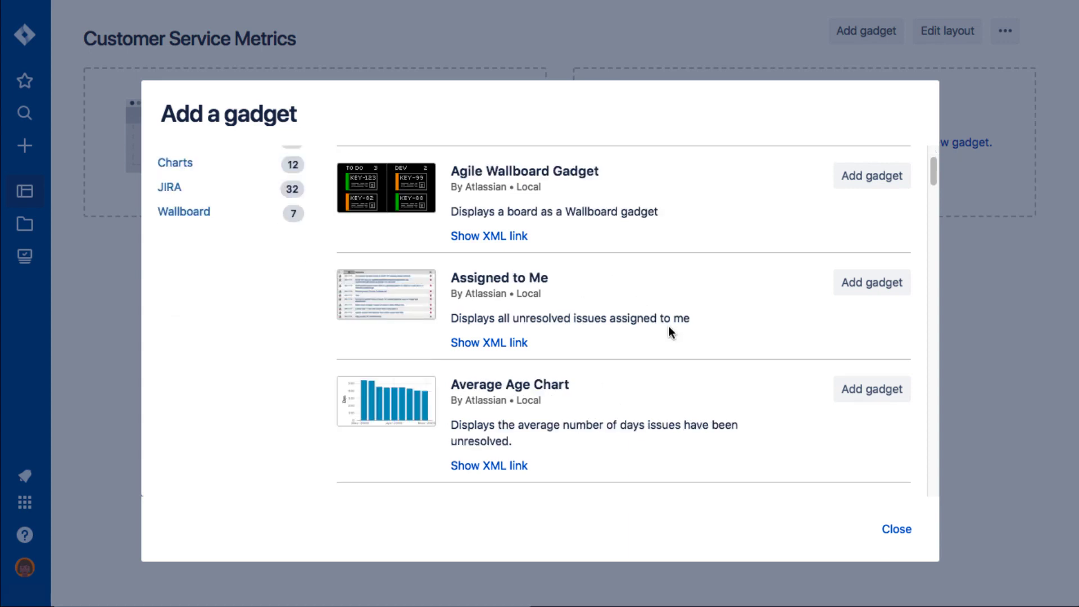
scroll(668, 332, "up", 3)
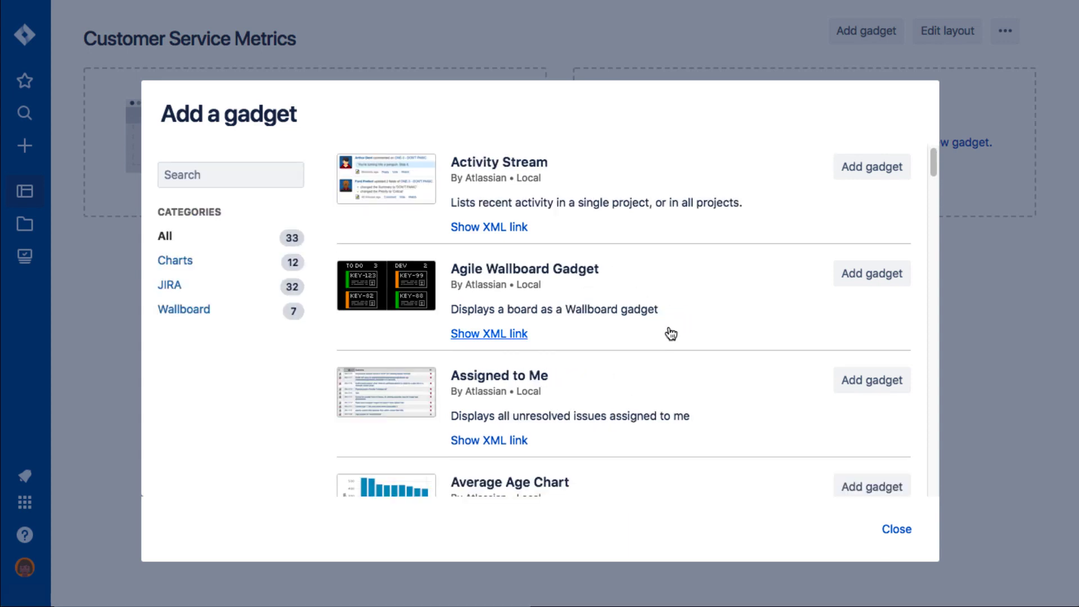
left_click(881, 176)
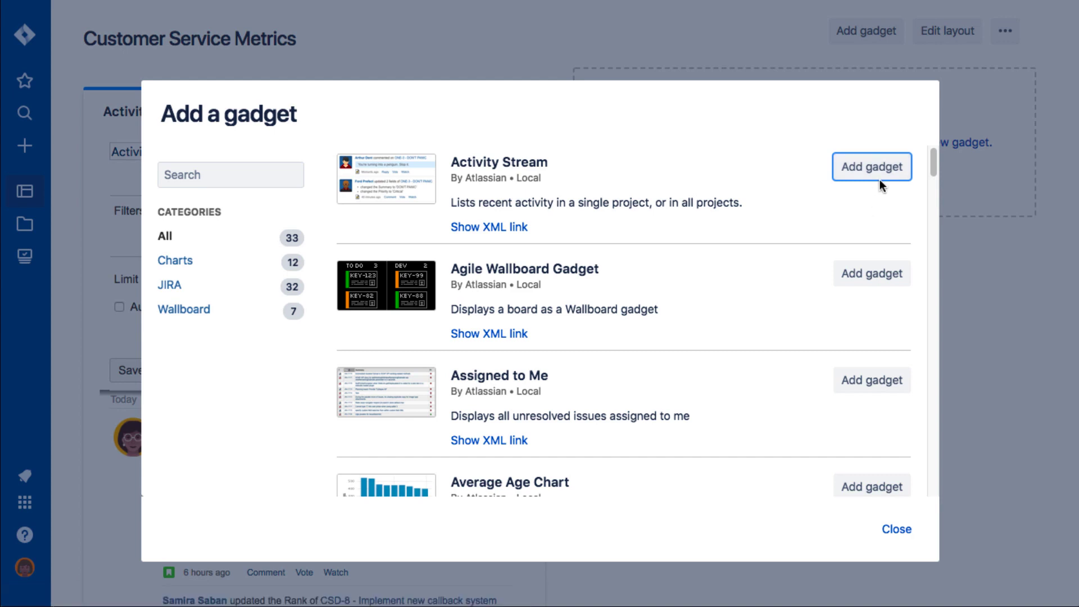
left_click(897, 534)
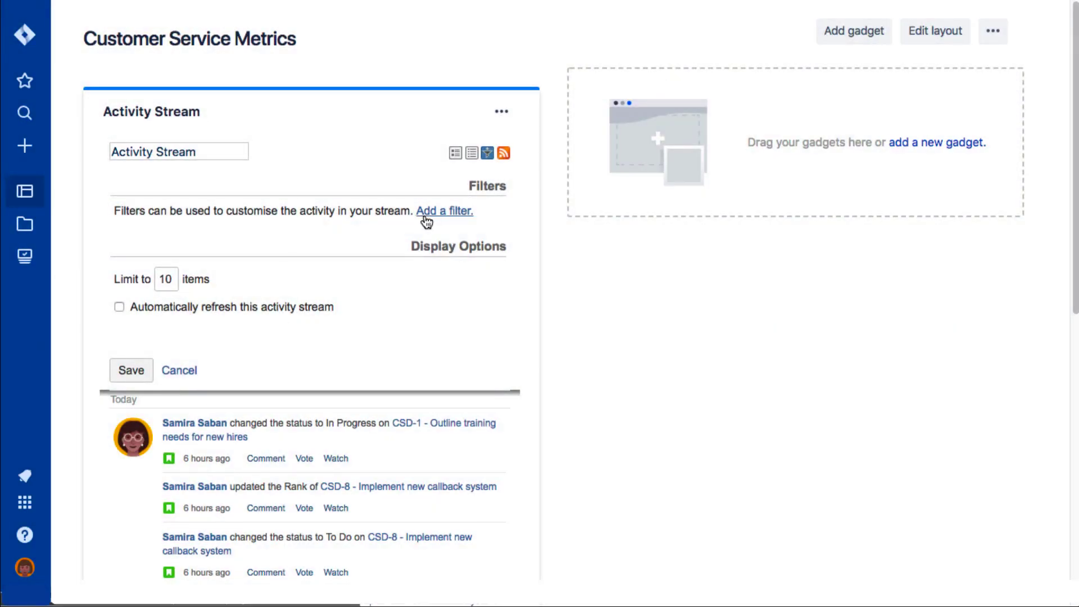
Step: Add a Project is Customer Service Department filter to the Activity Stream, discarding an extra condition row
left_click(430, 216)
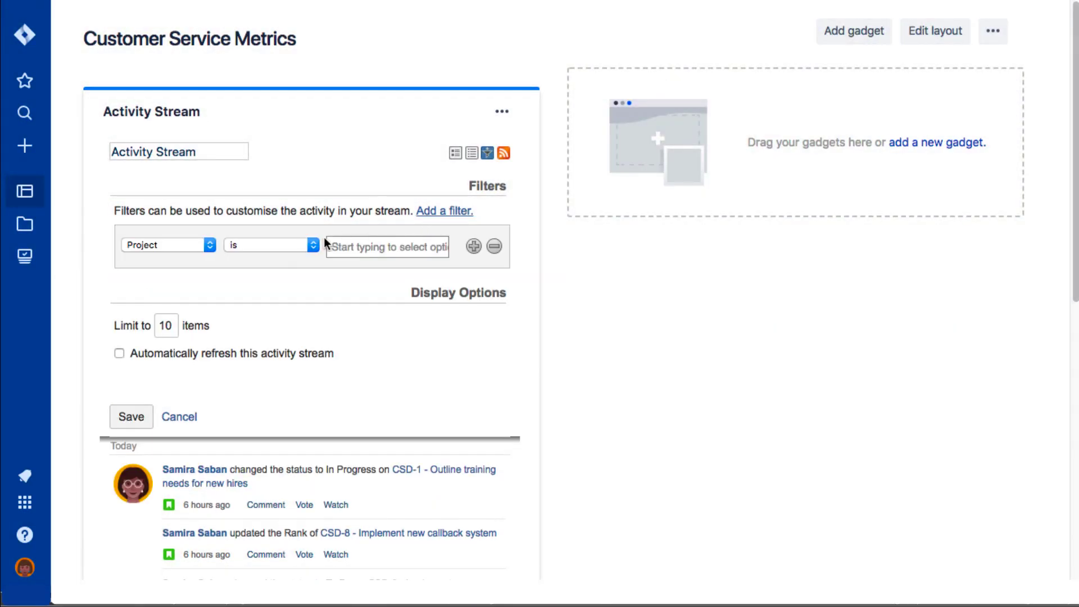
left_click(380, 254)
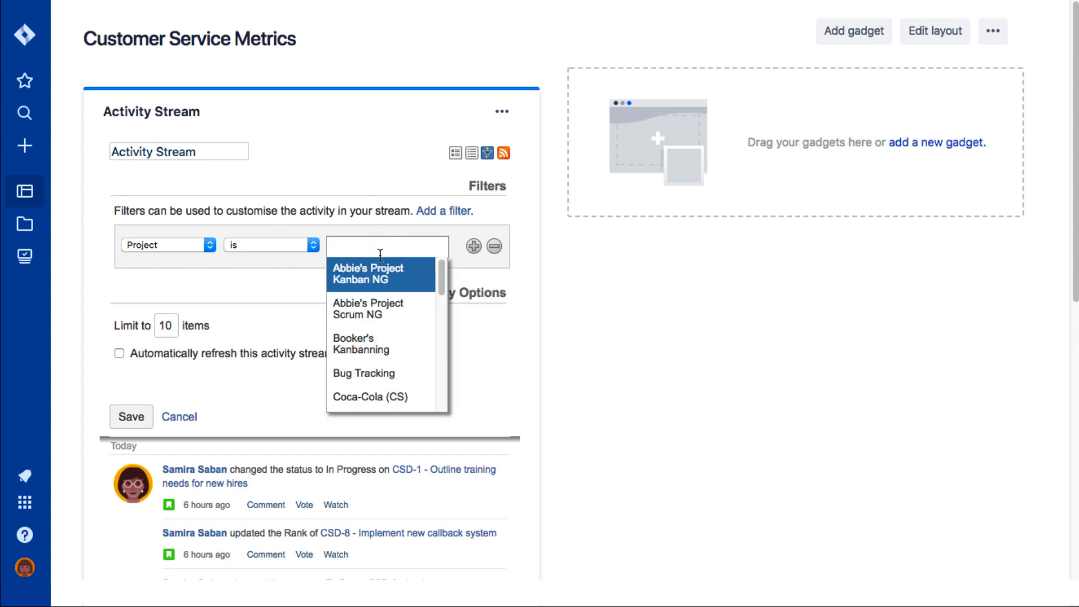
scroll(397, 303, "down", 5)
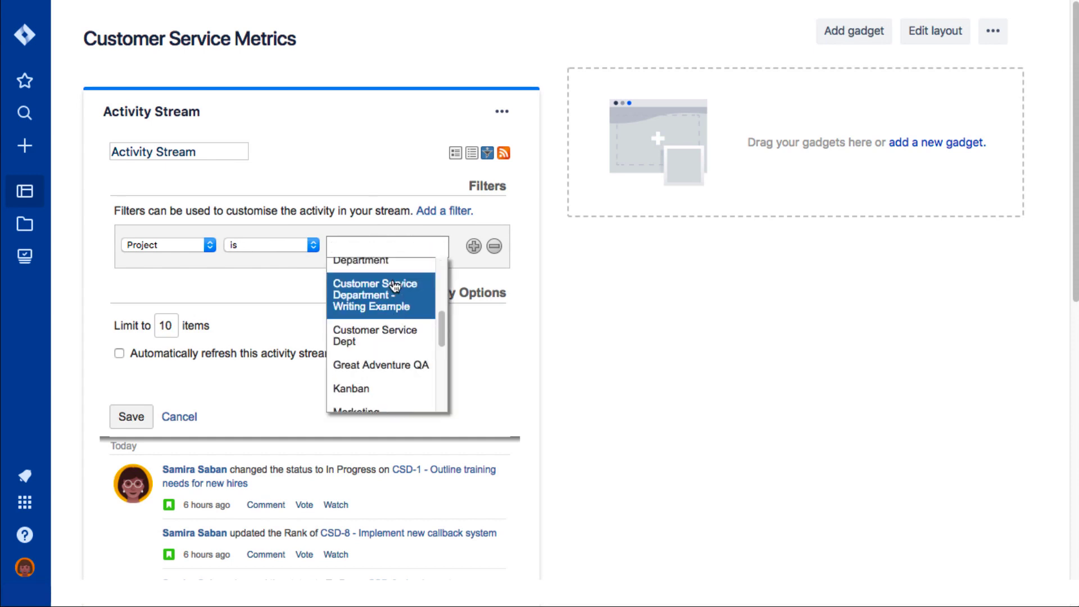
scroll(395, 287, "up", 1)
left_click(389, 279)
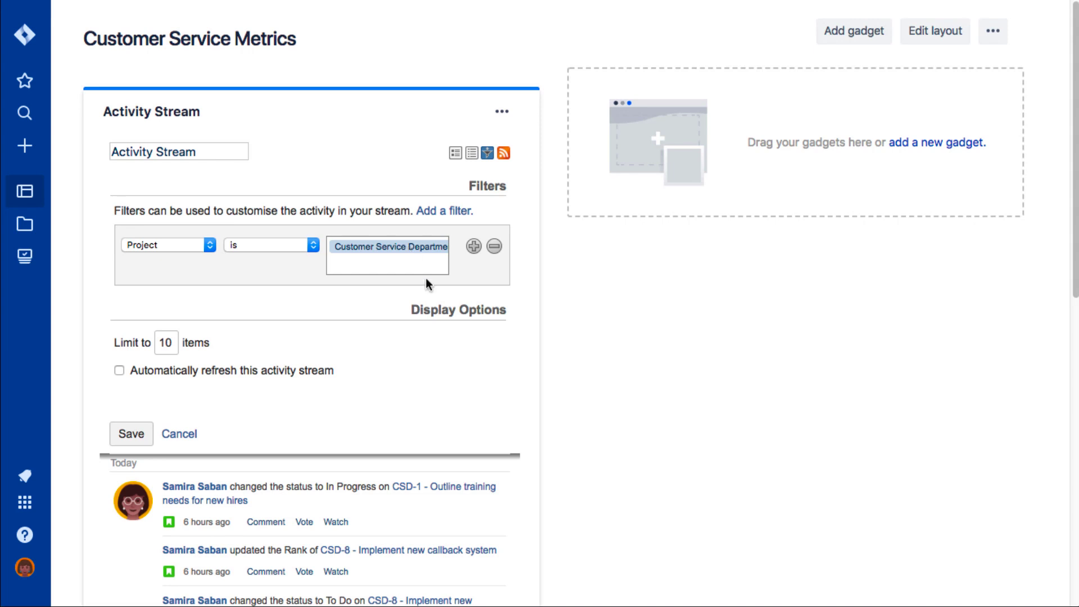
left_click(473, 253)
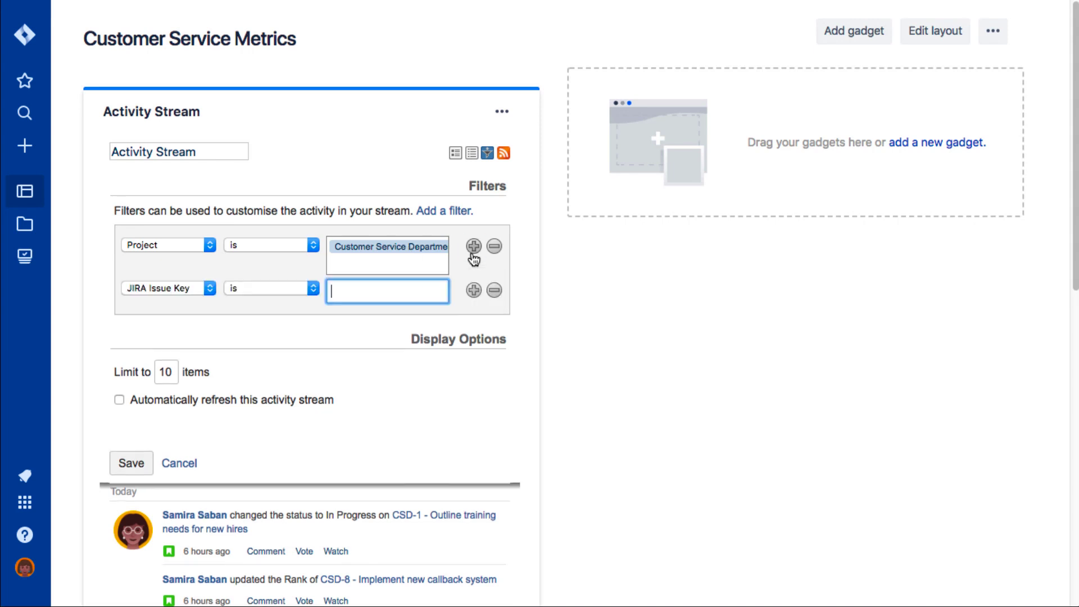
left_click(494, 289)
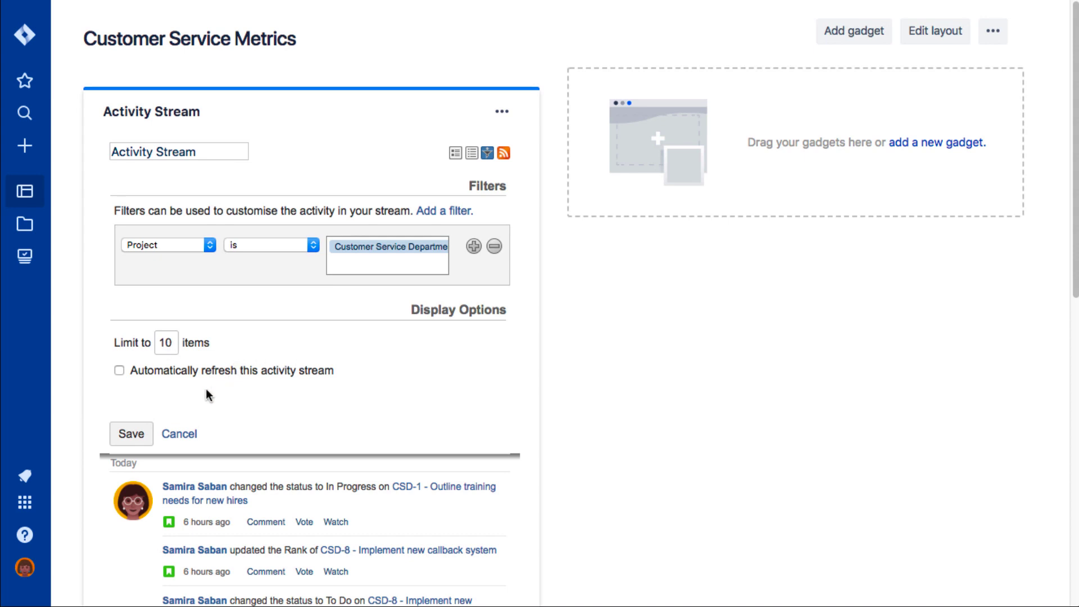
Step: Enable automatic refresh every 1 hour on the Activity Stream and save the gadget
left_click(119, 370)
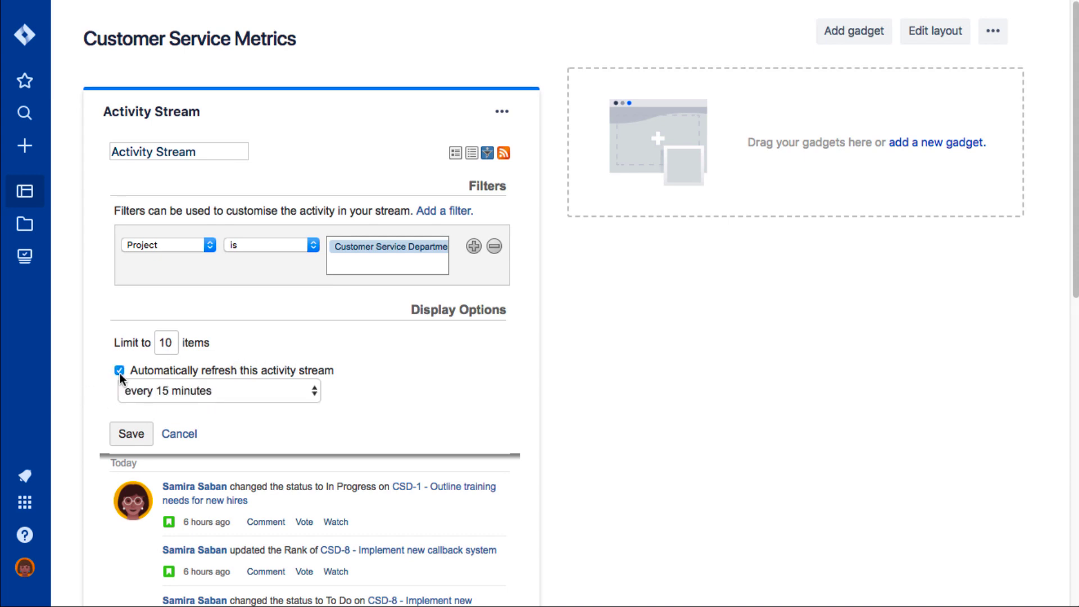
left_click(209, 390)
left_click(188, 417)
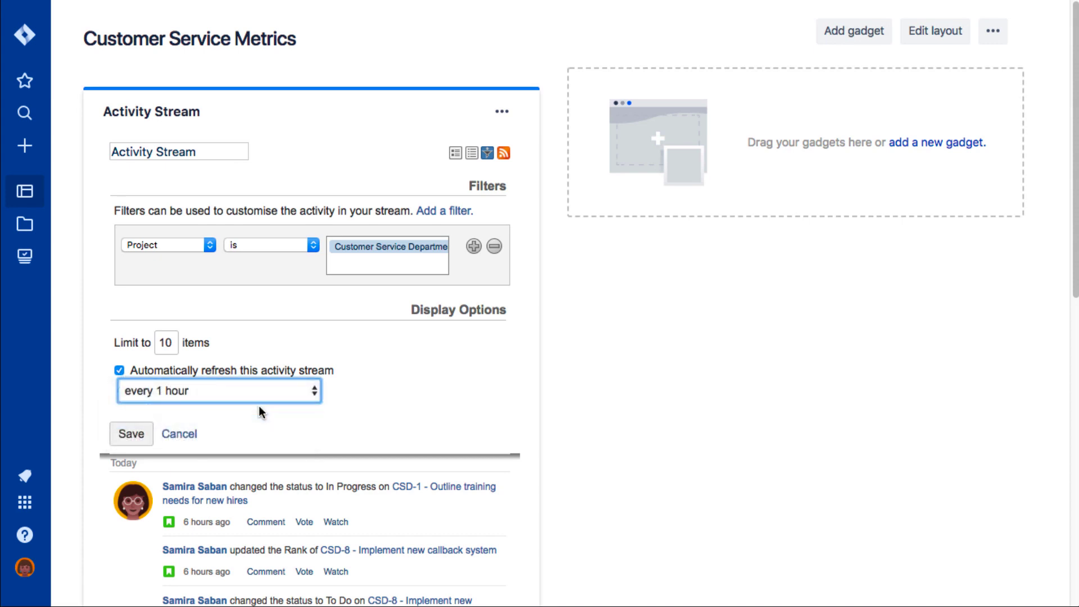
left_click(261, 415)
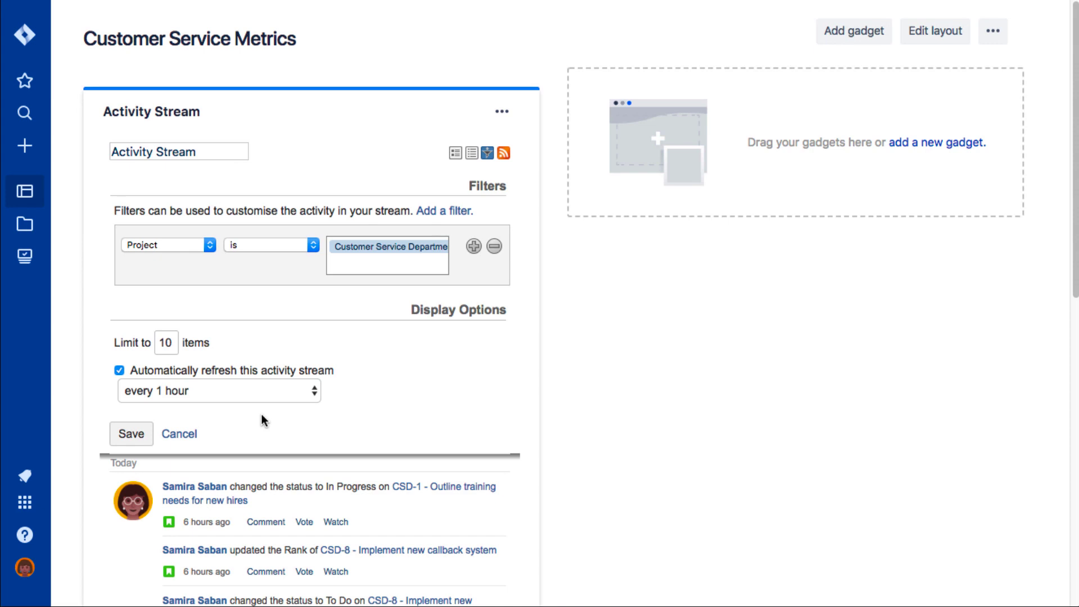
left_click(129, 433)
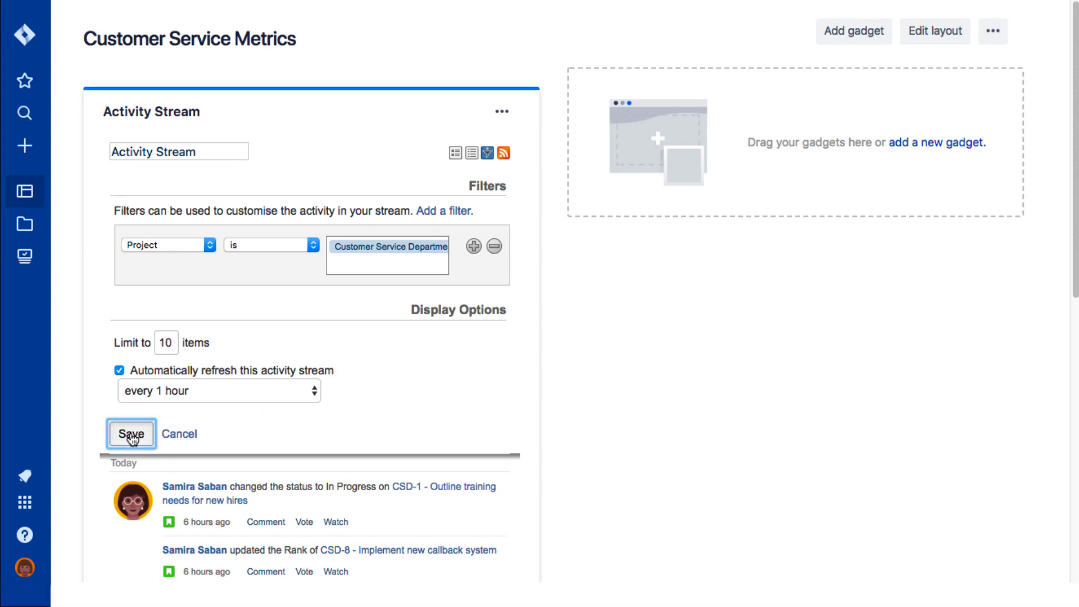